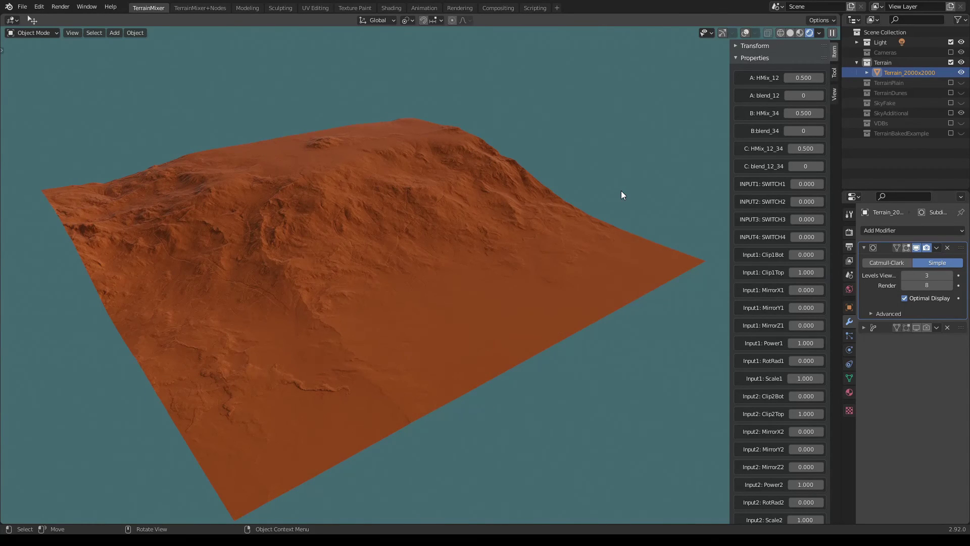
Set the terrain's A: HMix_12 to 0.020 and B: HMix_34 to 0.470.
middle_drag(597, 259, 566, 254)
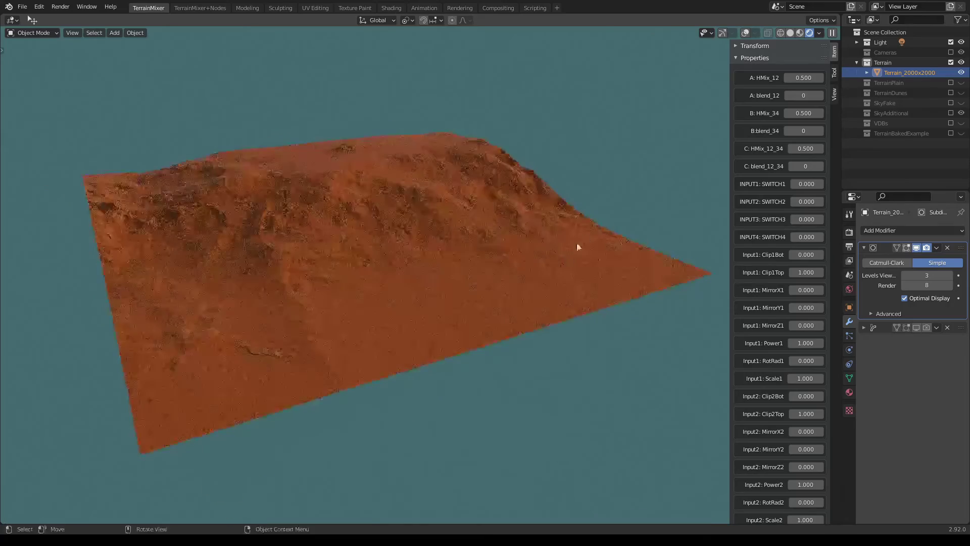
middle_drag(607, 223, 623, 190)
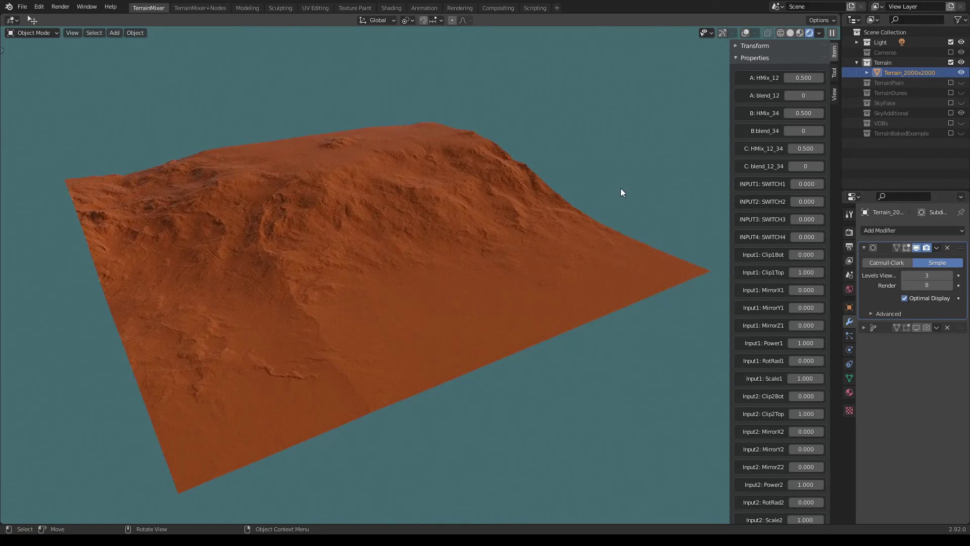
middle_drag(625, 197, 638, 224)
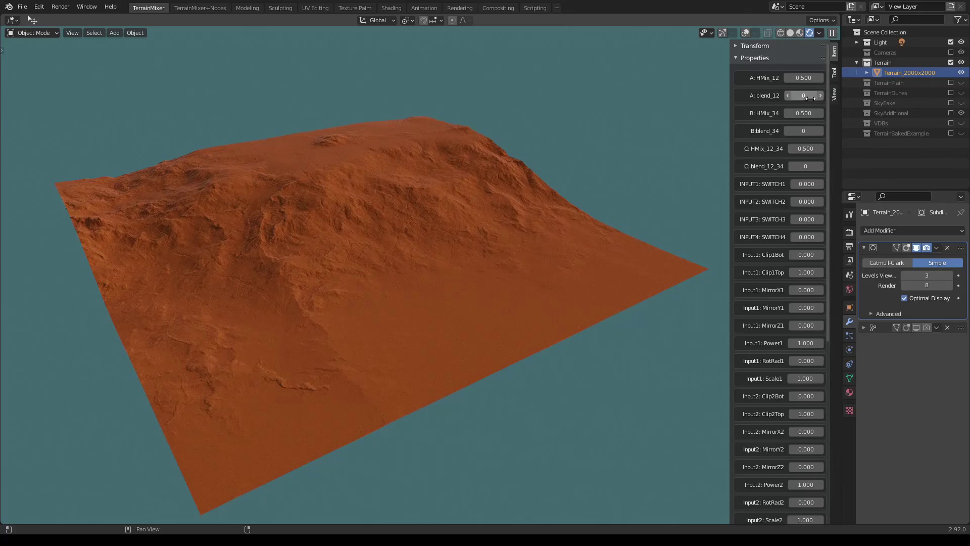
mouse_move(804, 77)
mouse_down()
mouse_move(824, 78)
mouse_move(803, 77)
mouse_up()
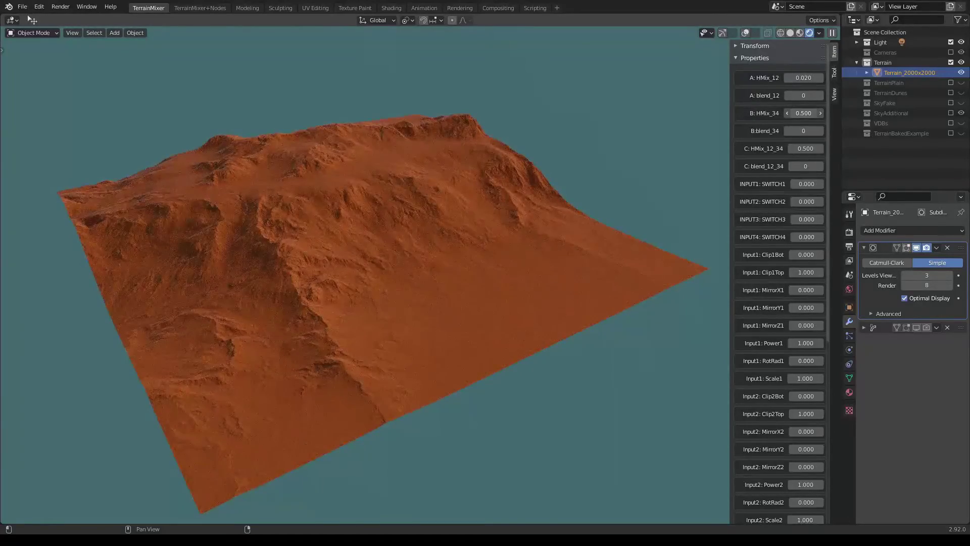
drag(812, 113, 810, 113)
Set the terrain's C: HMix_12_34 to 0.810 and C: blend_12_34 to 1.
drag(811, 148, 788, 149)
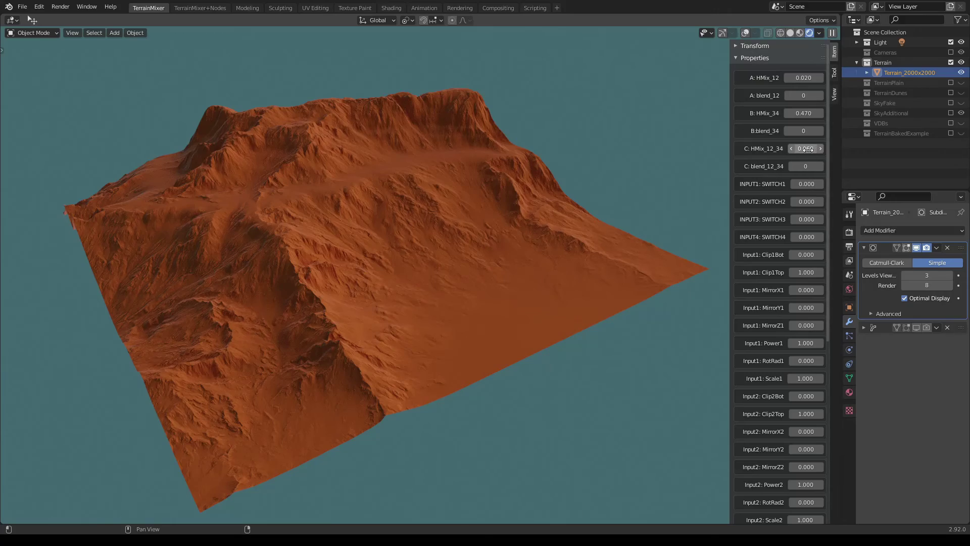
drag(806, 148, 881, 149)
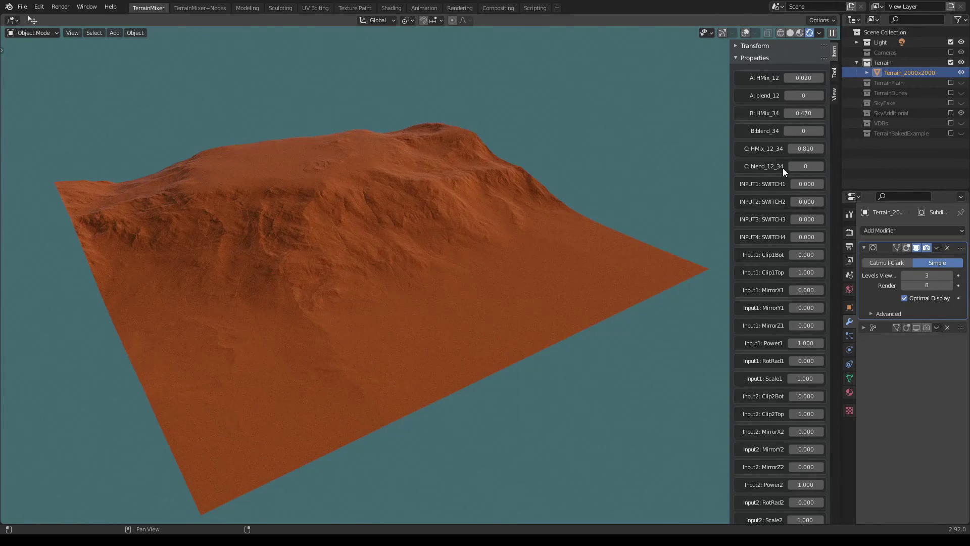
click(820, 166)
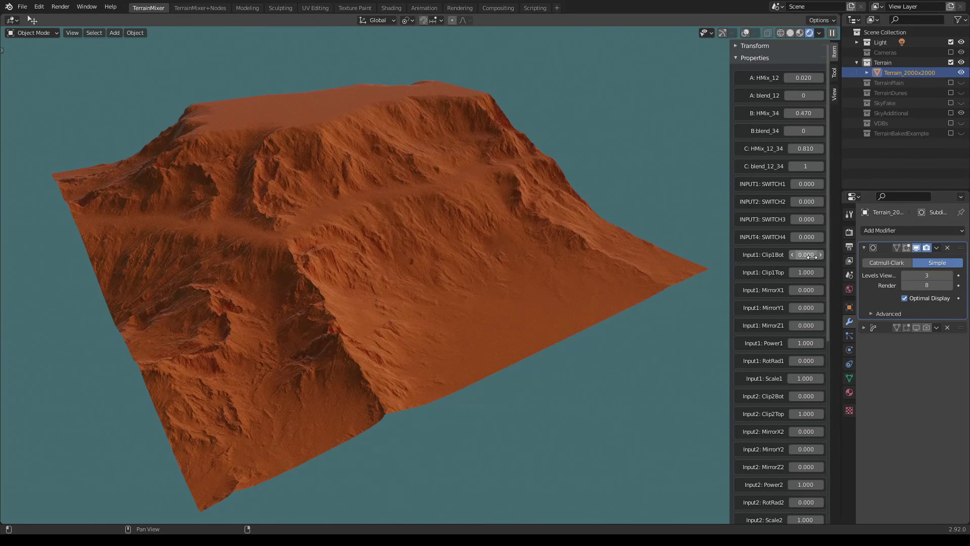
Set the terrain's Input3: MirrorY3 property to 0.780.
scroll(797, 368, down, 10)
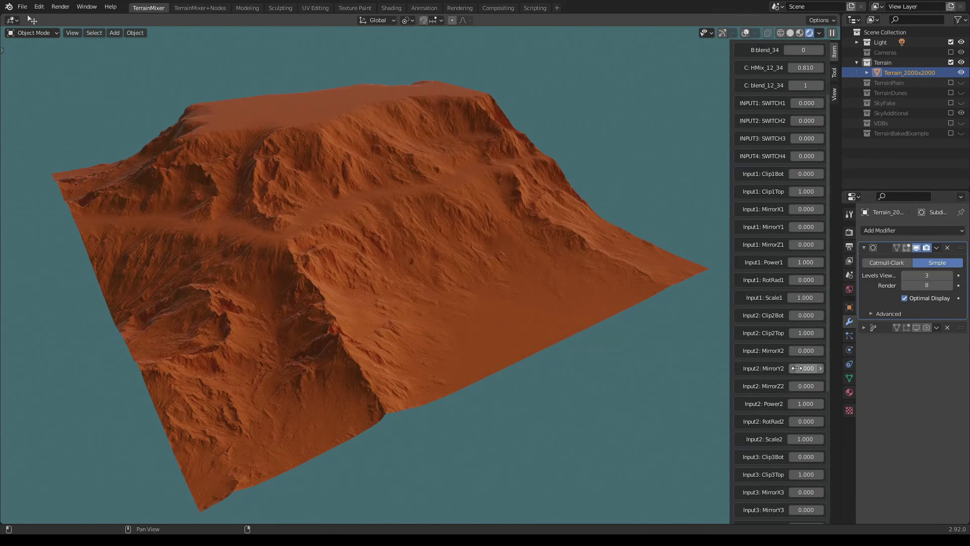
scroll(796, 369, down, 2)
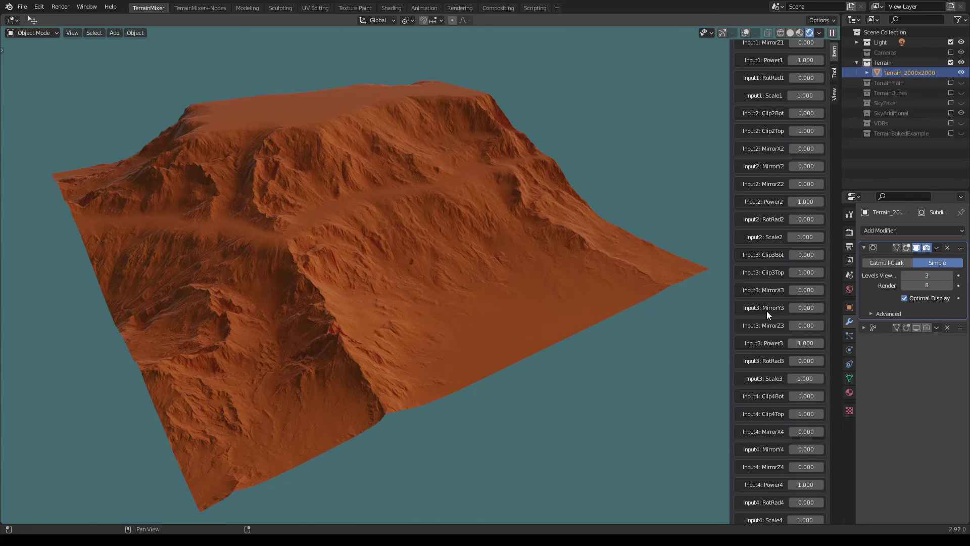
mouse_move(802, 307)
mouse_down()
mouse_move(884, 308)
mouse_move(801, 308)
mouse_move(810, 309)
mouse_up()
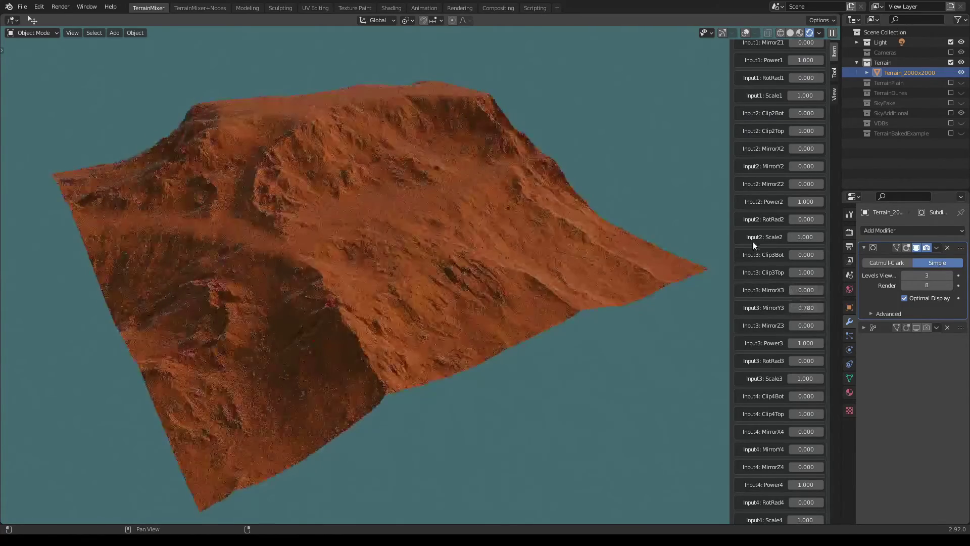
Set the terrain's B: HMix_34 height mix to 0.280.
scroll(772, 247, up, 12)
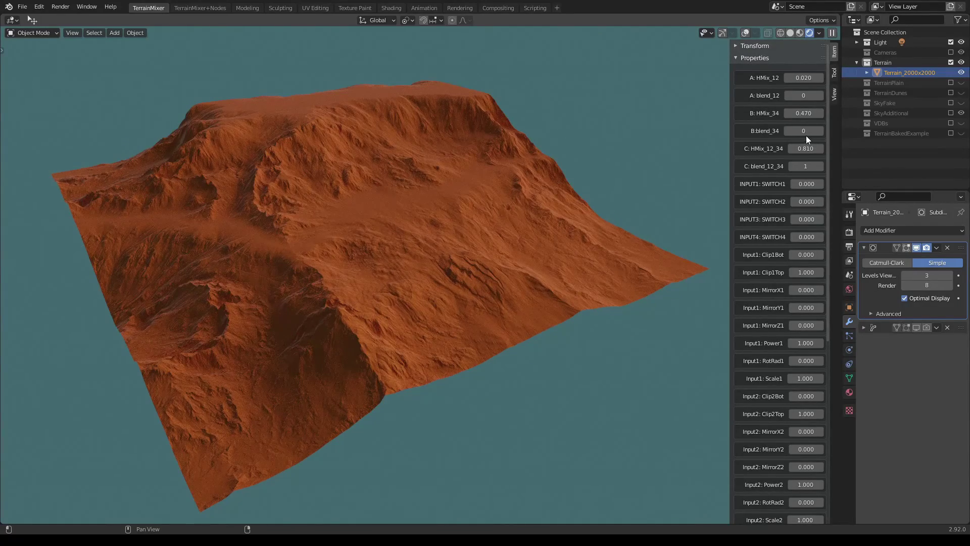
drag(805, 113, 781, 113)
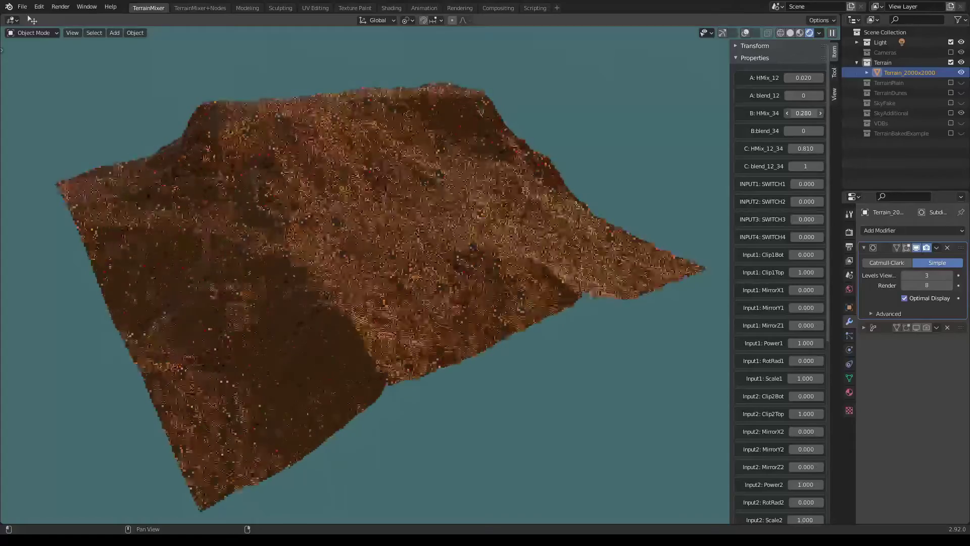
middle_drag(615, 157, 623, 154)
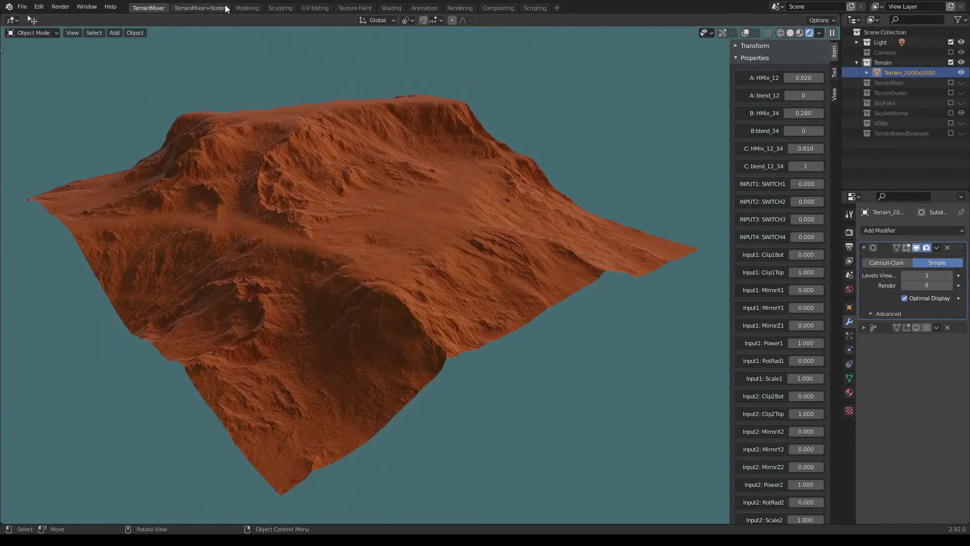
Switch to the TerrainMixer+Nodes workspace and connect the Elipse Mask node's Color output to the unconnected reroute point beside the mask nodes.
click(208, 9)
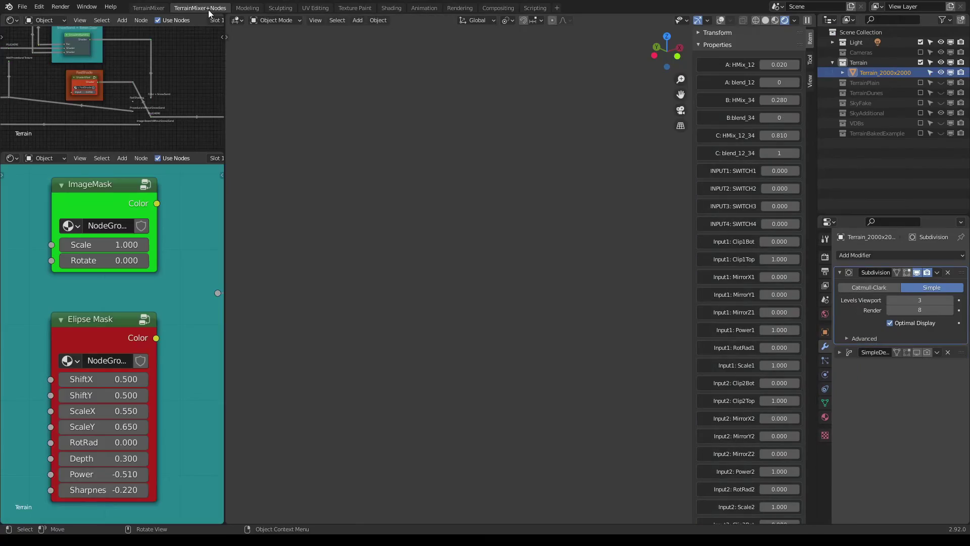
scroll(422, 250, up, 3)
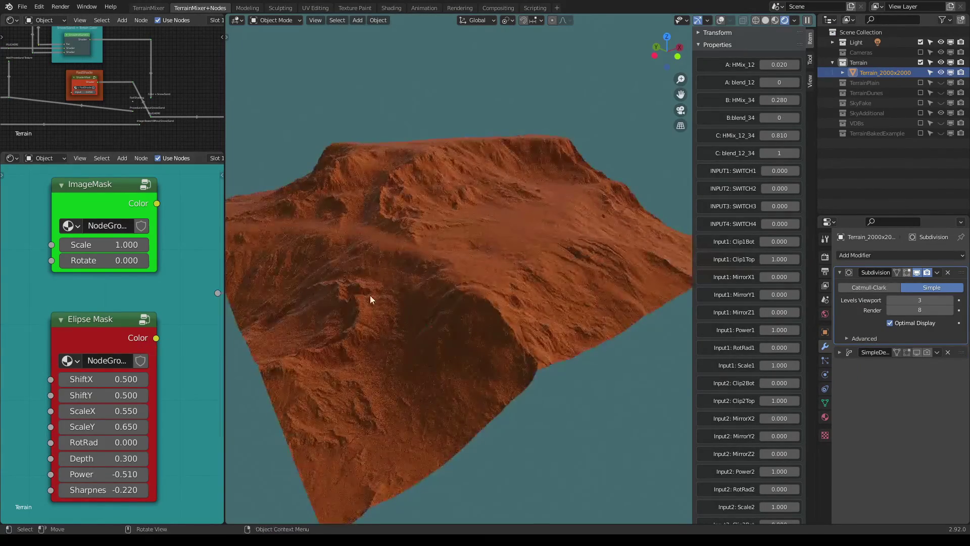
scroll(387, 288, down, 2)
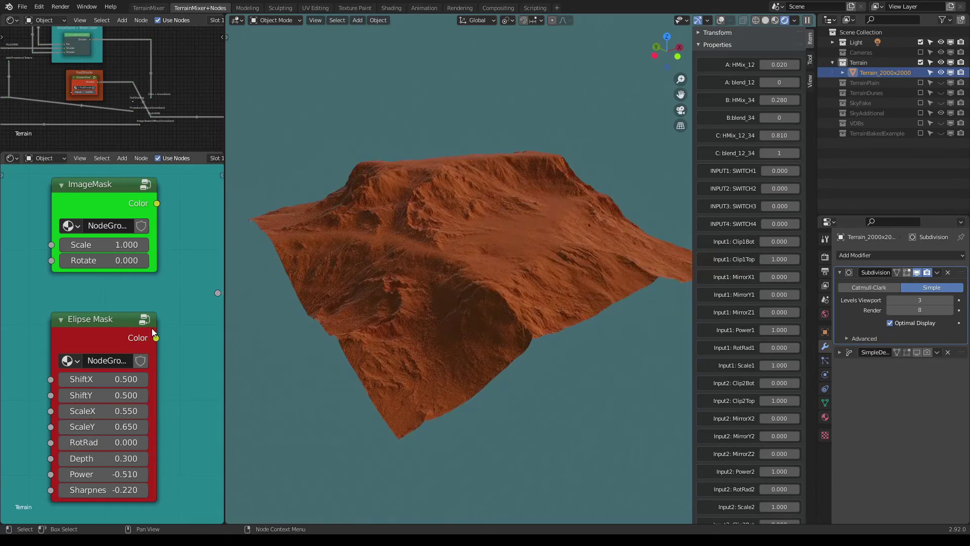
drag(157, 337, 161, 332)
drag(211, 296, 214, 294)
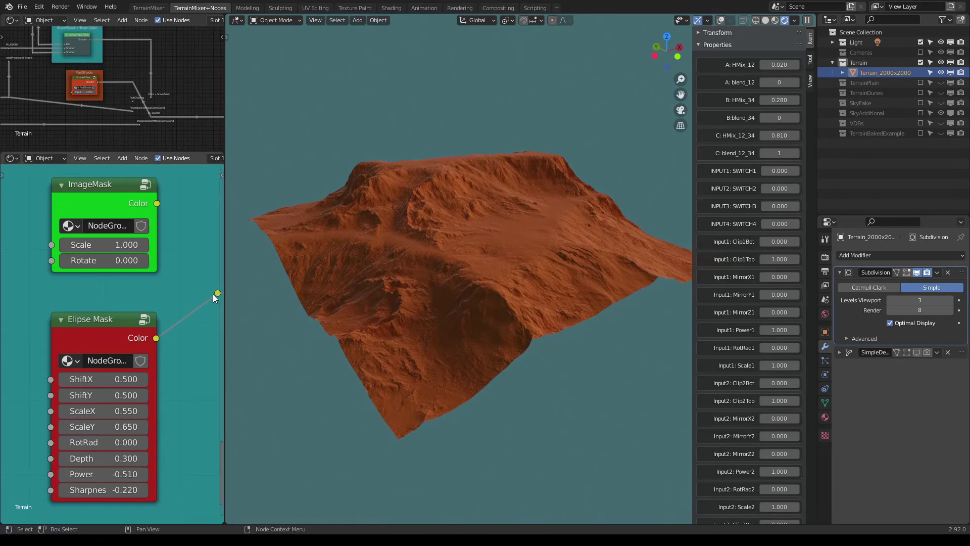
Examine the crater in the terrain from several angles and look through the list of Input 1 to 4 terrain properties.
middle_drag(462, 206, 444, 237)
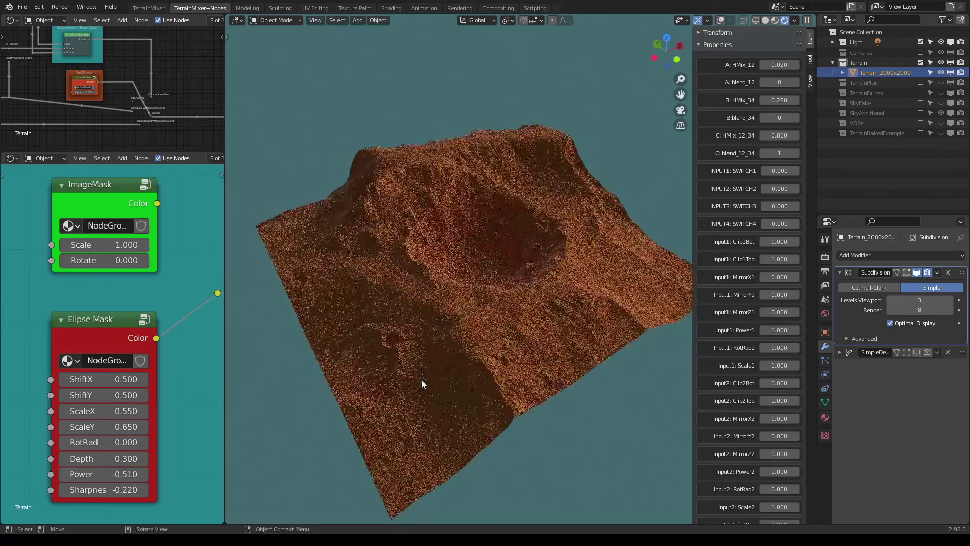
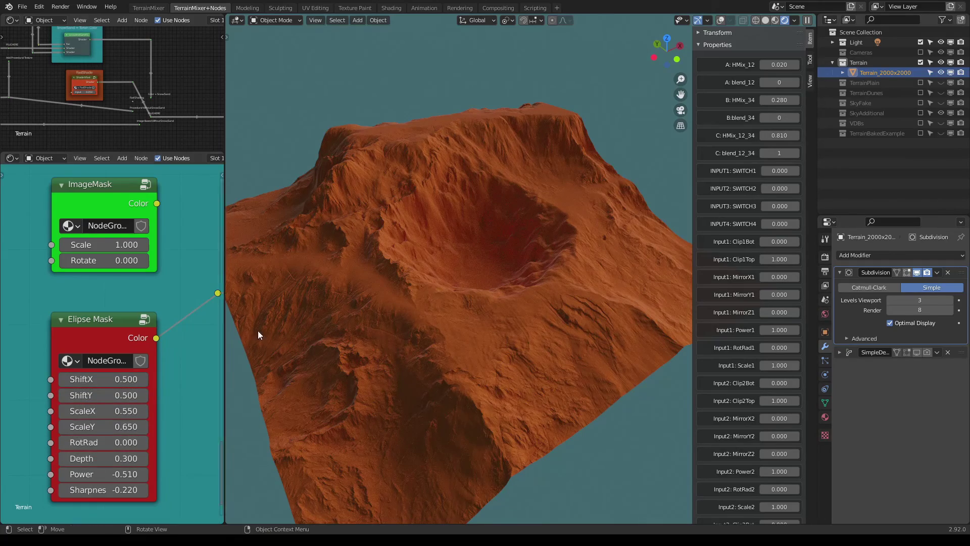
scroll(445, 341, down, 1)
middle_drag(445, 340, 439, 330)
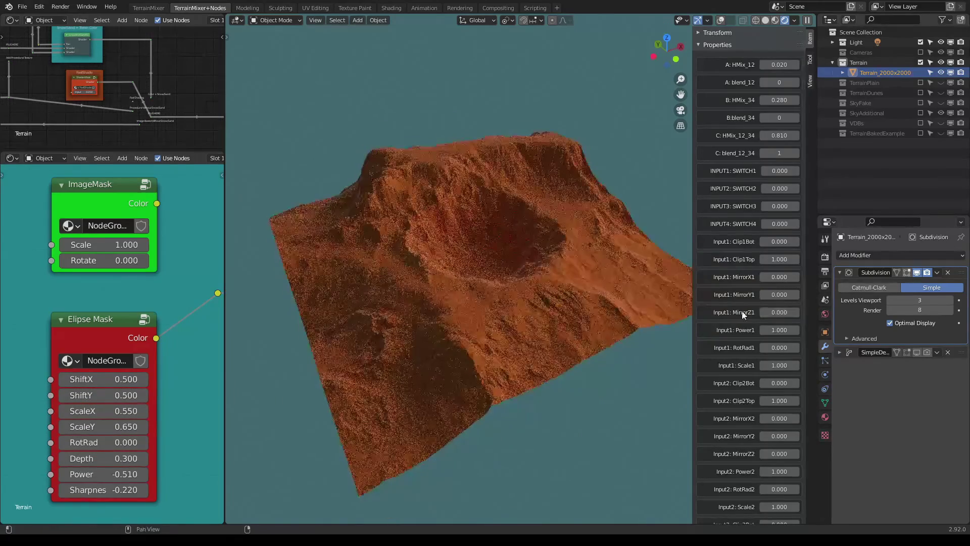
scroll(760, 311, down, 5)
scroll(762, 314, down, 8)
scroll(765, 317, up, 13)
scroll(768, 321, down, 14)
scroll(562, 289, up, 6)
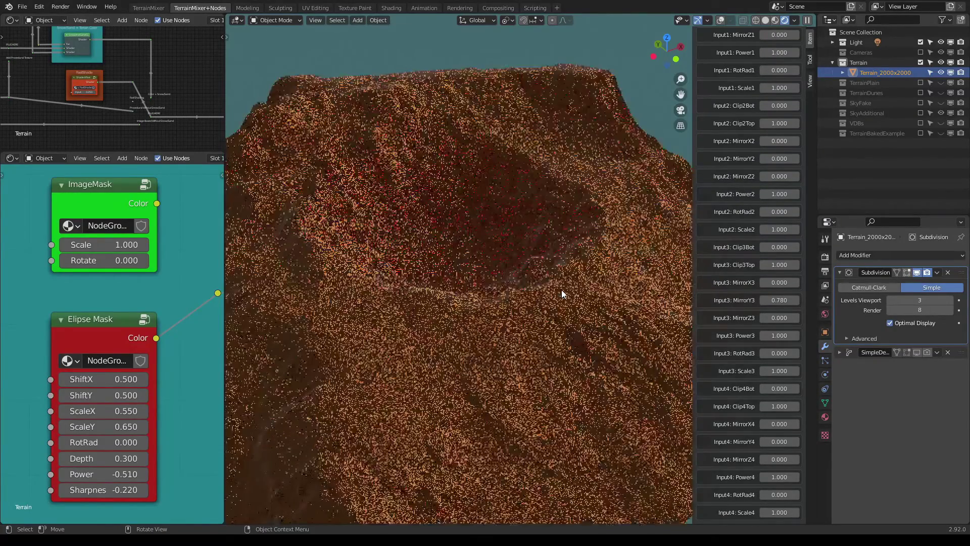
mouse_move(512, 271)
middle_down()
mouse_move(503, 258)
mouse_move(514, 258)
middle_up()
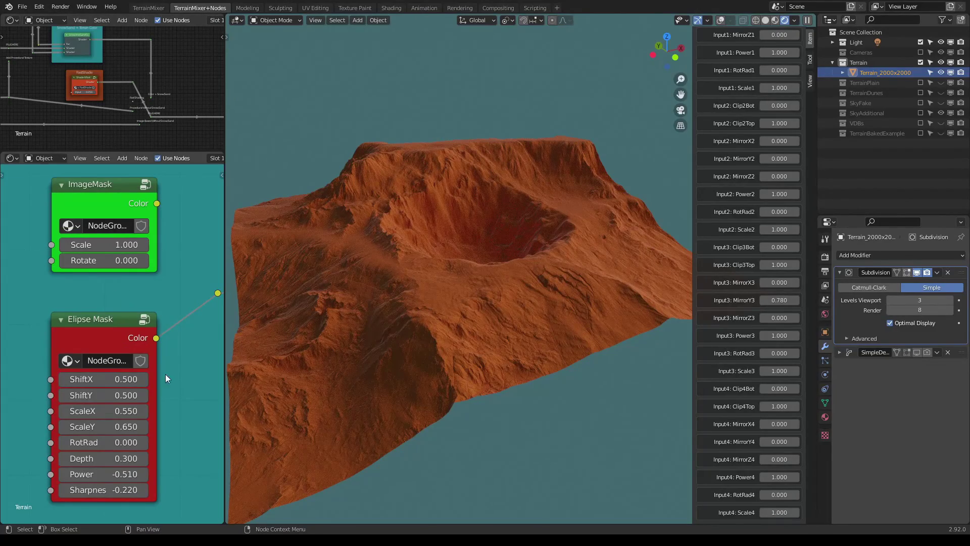
middle_drag(525, 277, 538, 274)
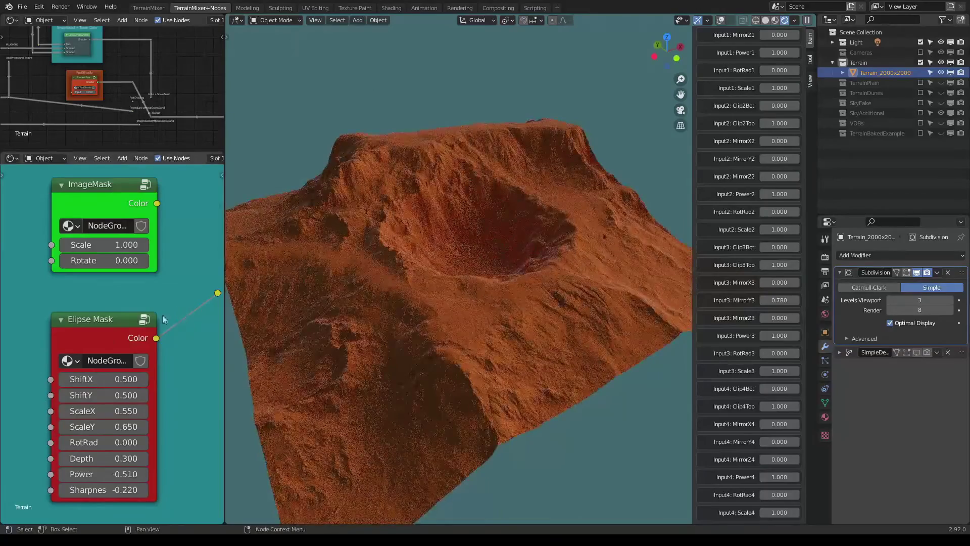
middle_drag(373, 321, 509, 267)
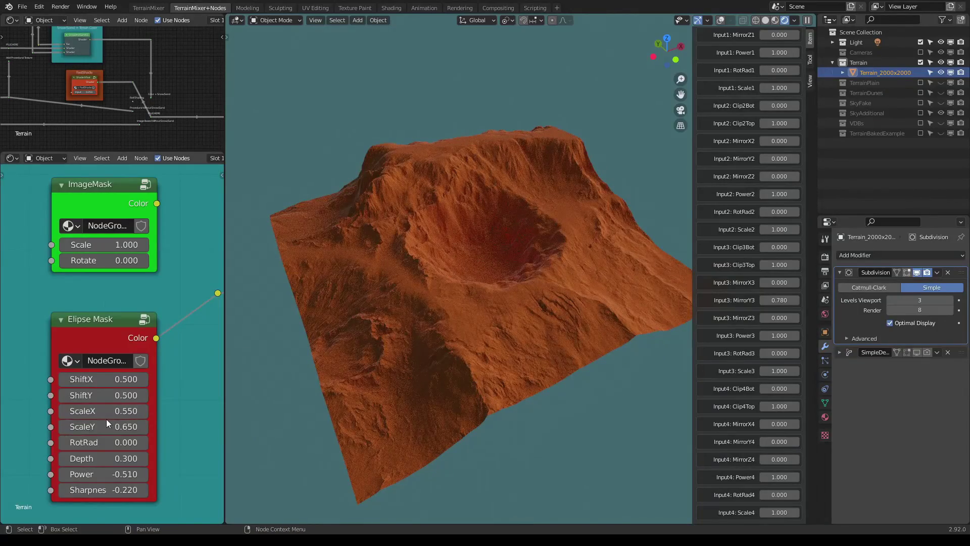
Try an Elipse Mask ShiftX of 0.220, restore it to 0.500, and set ShiftY to 0.410.
mouse_move(109, 379)
mouse_down()
mouse_move(147, 379)
mouse_move(76, 379)
mouse_move(108, 379)
mouse_up()
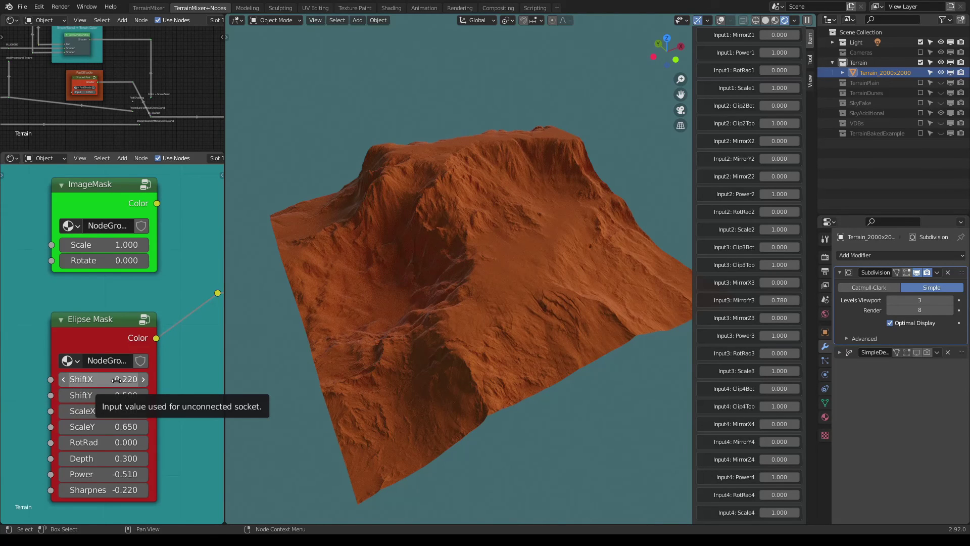
mouse_move(109, 382)
mouse_down()
mouse_move(163, 382)
mouse_move(101, 395)
mouse_up()
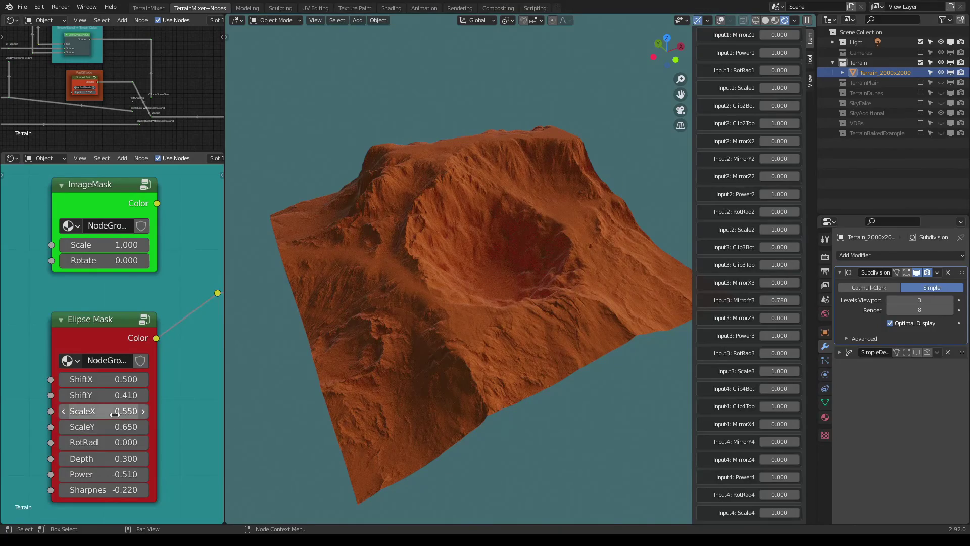
Stretch the crater into a valley by setting the Elipse Mask's ScaleX to 2.000 and ScaleY to 0.450.
drag(104, 412, 177, 411)
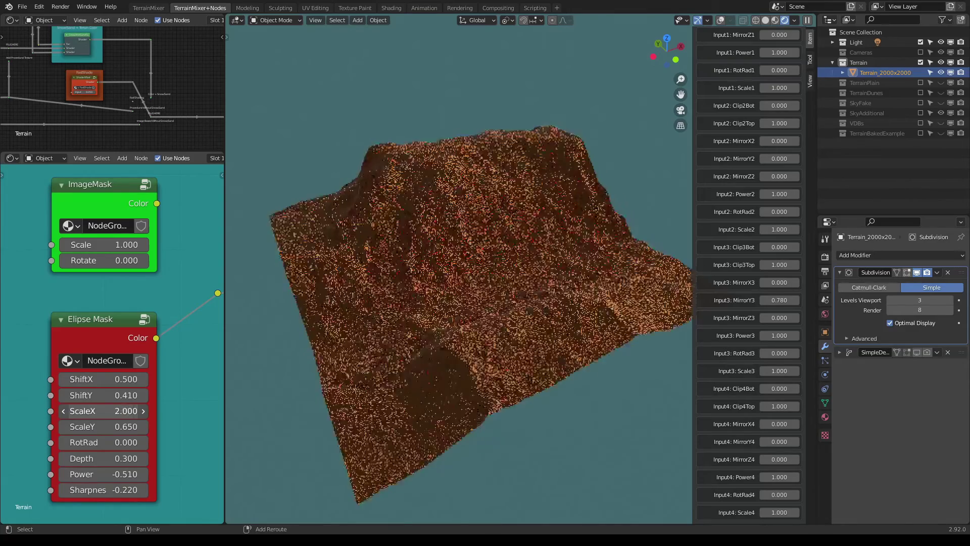
middle_drag(241, 389, 403, 339)
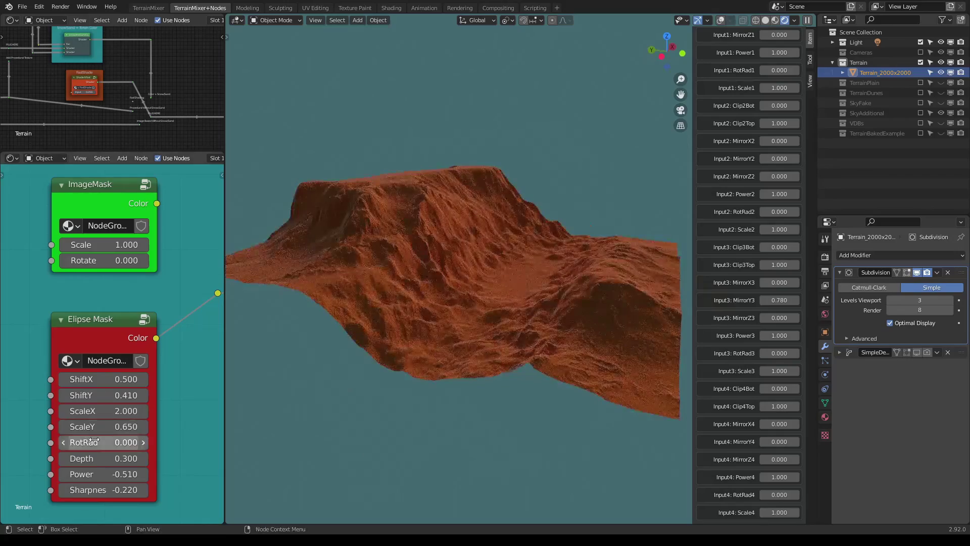
drag(128, 428, 107, 428)
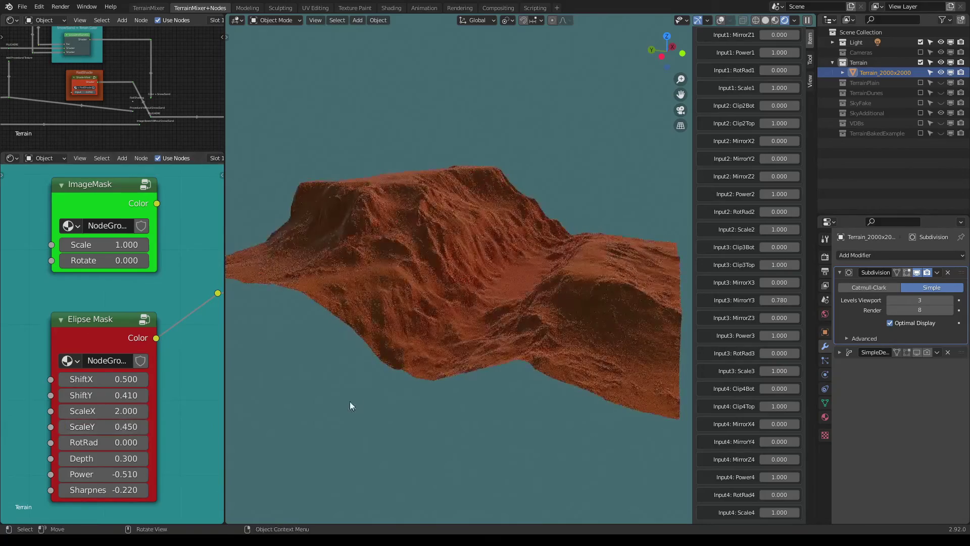
middle_drag(349, 401, 400, 392)
middle_drag(492, 383, 418, 409)
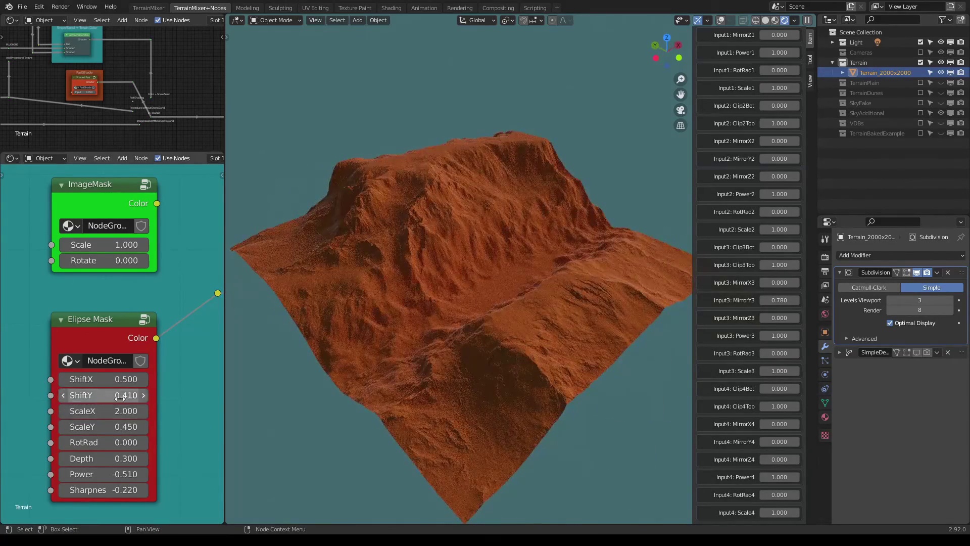
Reposition and rotate the valley by setting the Elipse Mask's ShiftY to 0.510, RotRad to 0.280 and ShiftX to 0.170.
mouse_move(103, 395)
mouse_down()
mouse_move(89, 395)
mouse_move(122, 396)
mouse_up()
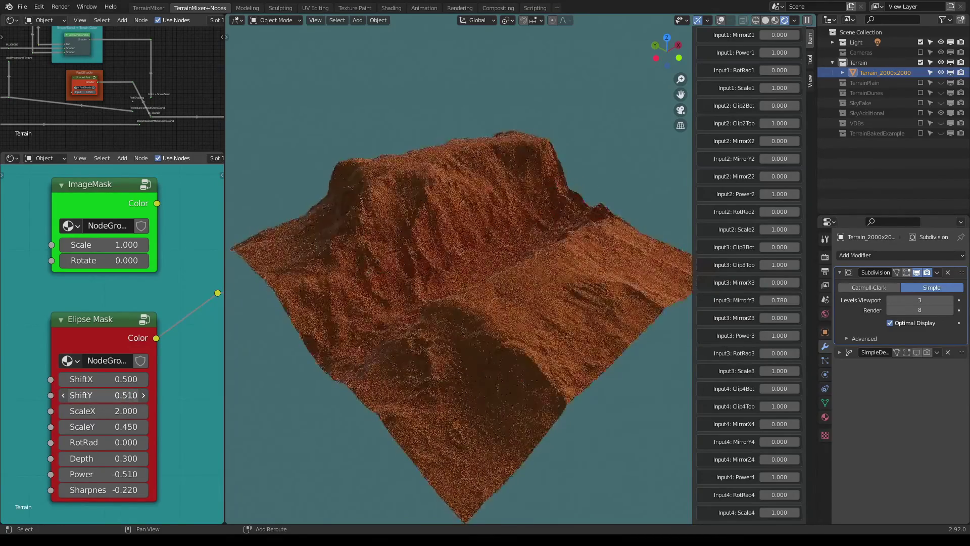
drag(103, 443, 122, 443)
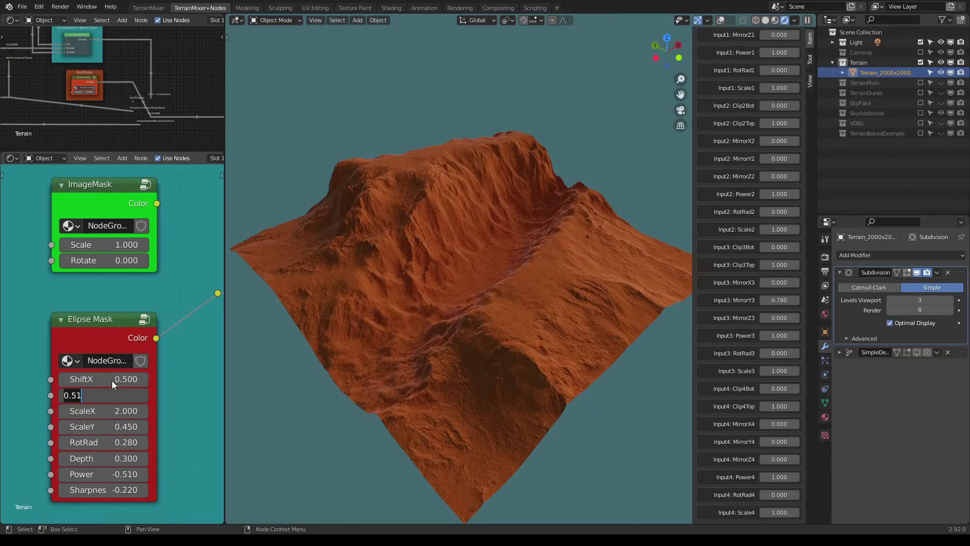
click(113, 381)
shift+drag(116, 380, 74, 384)
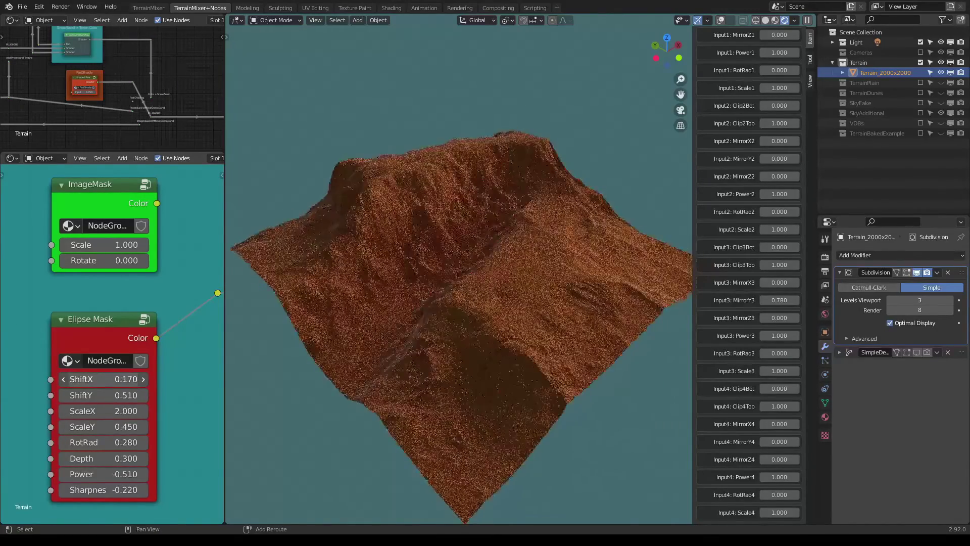
middle_drag(303, 364, 480, 286)
scroll(492, 296, up, 4)
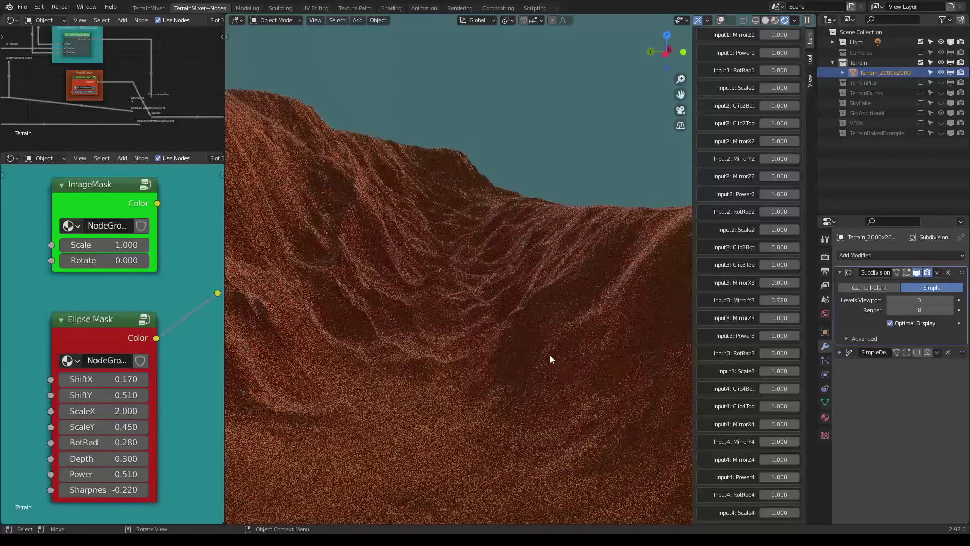
scroll(554, 353, down, 5)
middle_drag(567, 348, 544, 316)
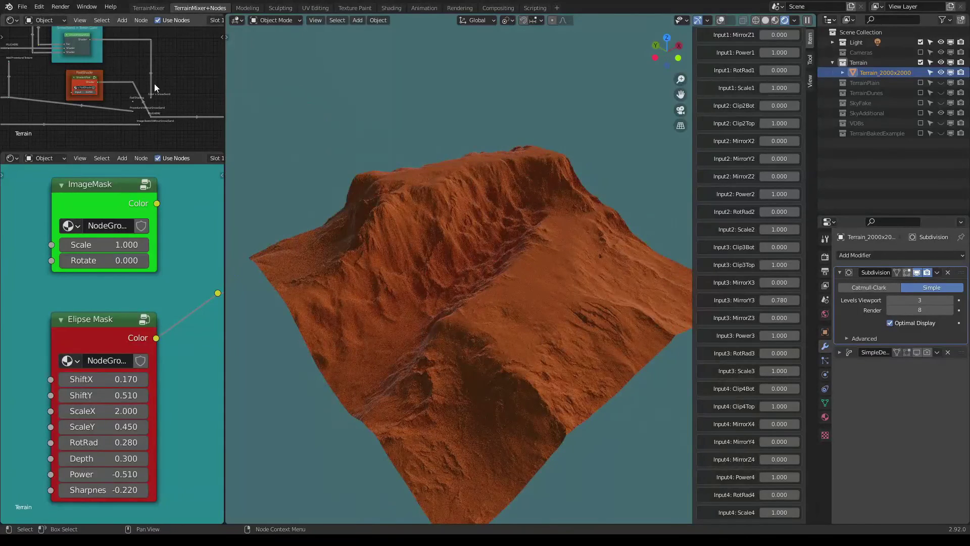
Switch the terrain material to the snow/sand shading by linking the Color + Snow/Sand point to the PLUG HERE point.
scroll(154, 87, up, 4)
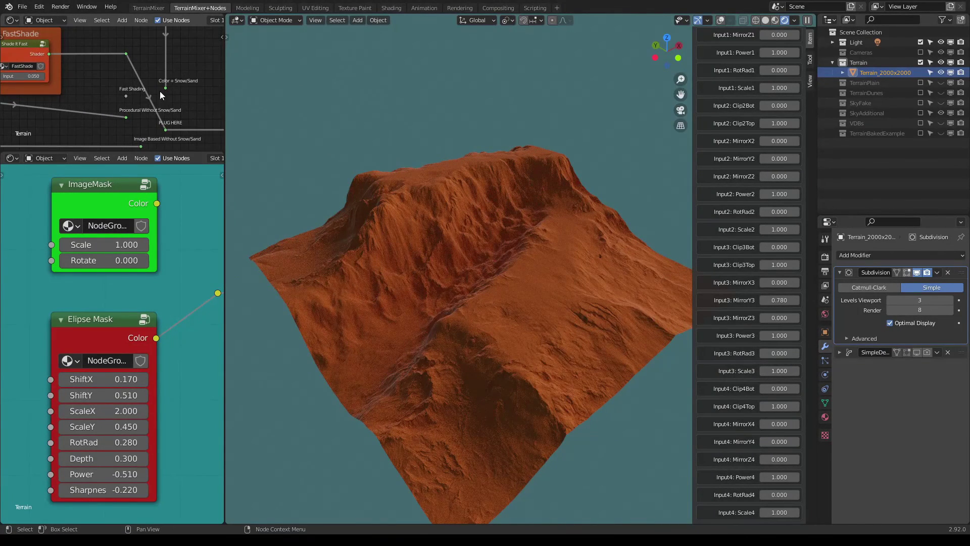
middle_drag(170, 109, 159, 102)
drag(153, 83, 164, 126)
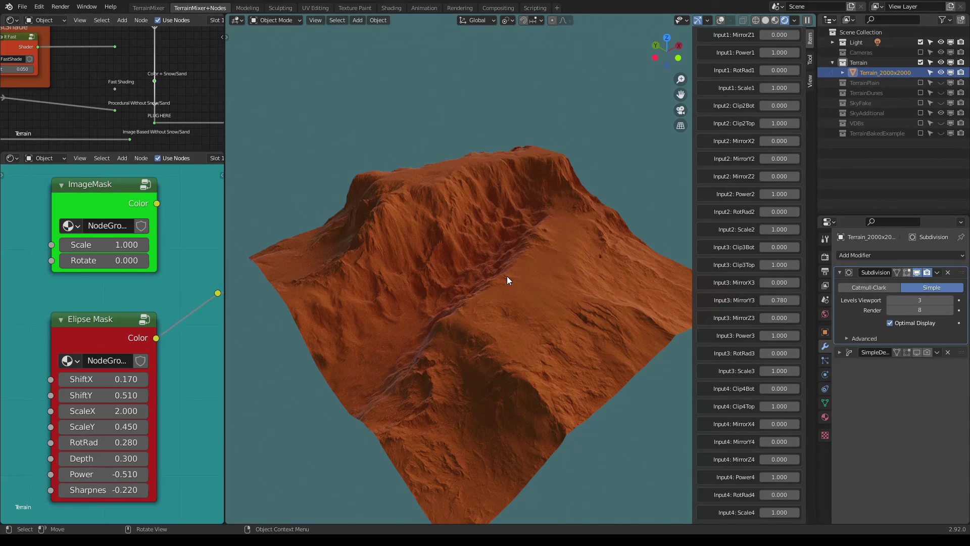
Refine the valley's profile by setting the Elipse Mask's Depth to 0.110, Power to -0.410 and Sharpnes to -0.460.
middle_drag(530, 302, 556, 297)
scroll(567, 281, up, 3)
scroll(557, 288, down, 6)
scroll(557, 261, up, 1)
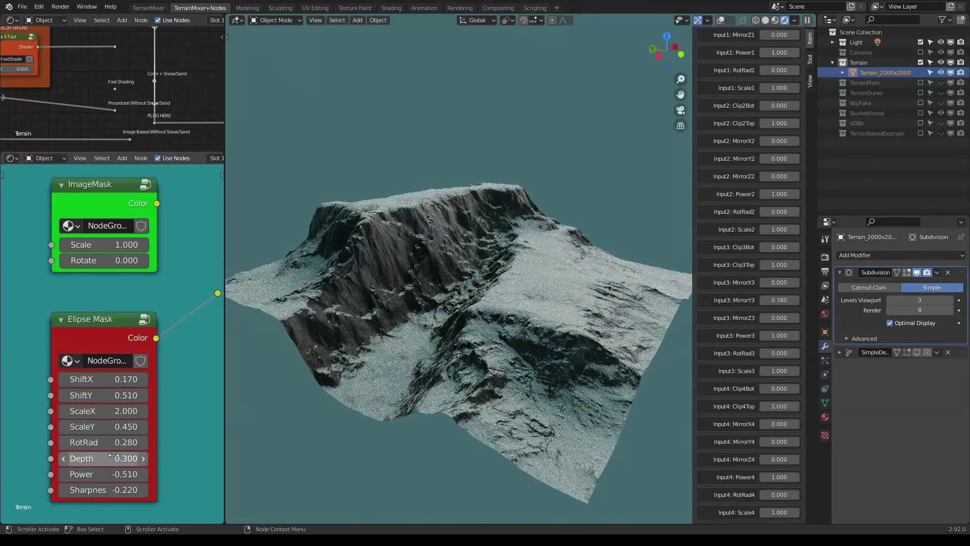
mouse_move(131, 458)
mouse_down()
mouse_move(101, 458)
mouse_move(132, 458)
mouse_move(119, 458)
mouse_up()
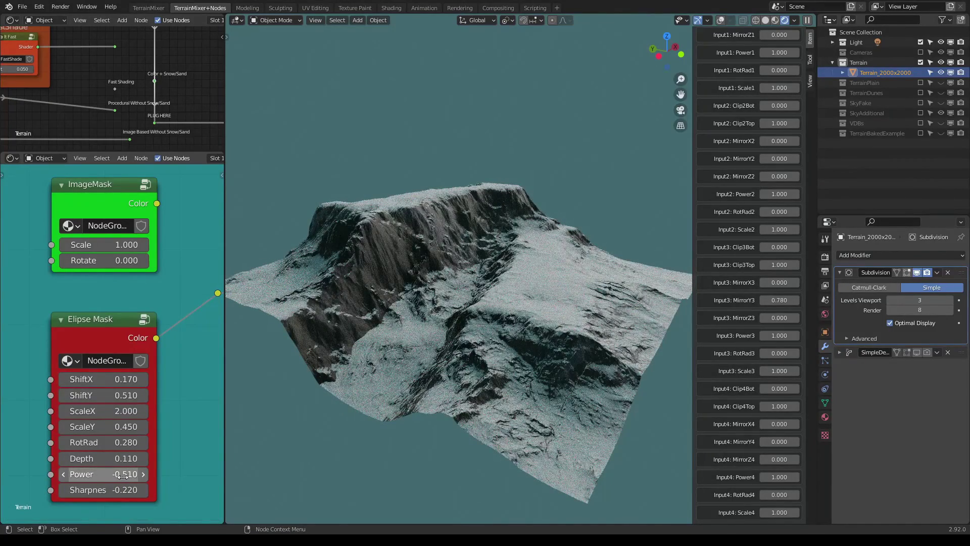
drag(113, 474, 104, 474)
middle_drag(437, 342, 484, 359)
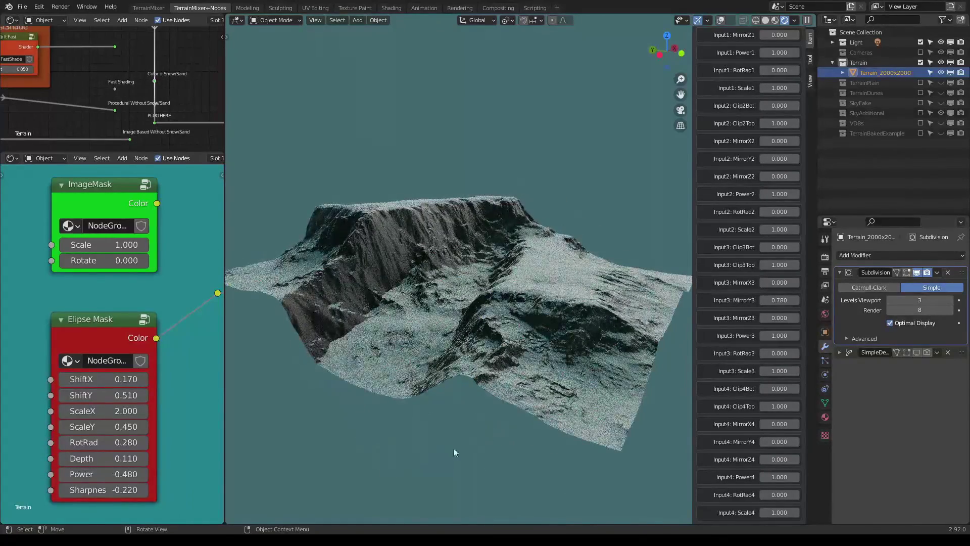
drag(104, 490, 104, 474)
Examine the reshaped valley and its snow/sand shading from several angles and distances.
scroll(526, 335, up, 2)
middle_drag(526, 335, 574, 373)
scroll(557, 359, down, 6)
scroll(544, 308, up, 10)
middle_drag(544, 326, 488, 340)
scroll(557, 324, up, 3)
scroll(543, 361, down, 5)
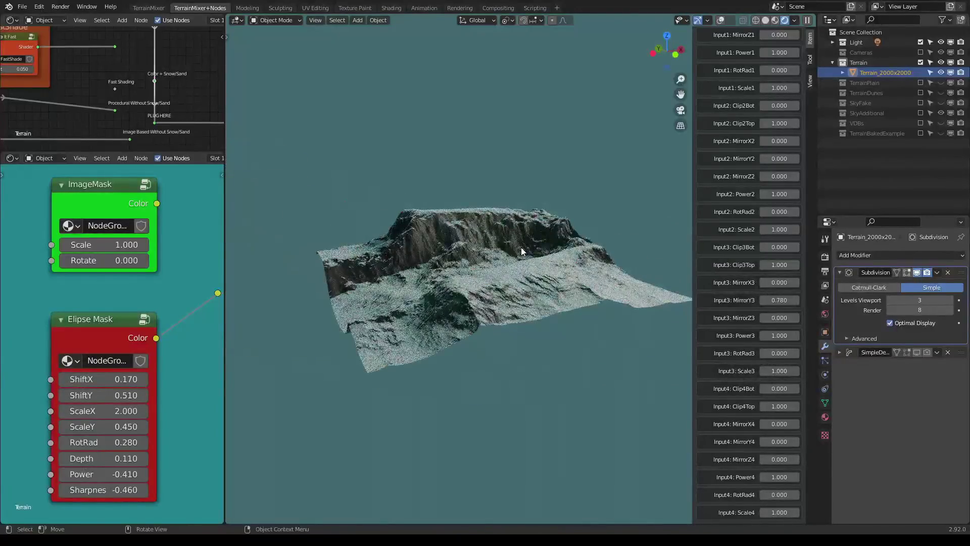
scroll(517, 259, up, 3)
middle_drag(525, 263, 557, 287)
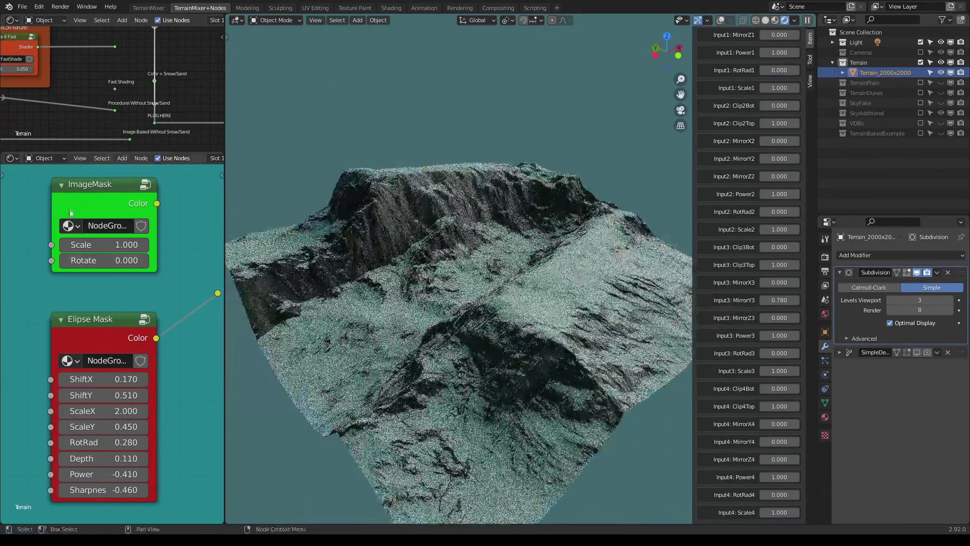
scroll(497, 252, down, 2)
mouse_move(552, 259)
middle_down()
mouse_move(579, 274)
mouse_move(565, 262)
middle_up()
scroll(577, 272, up, 2)
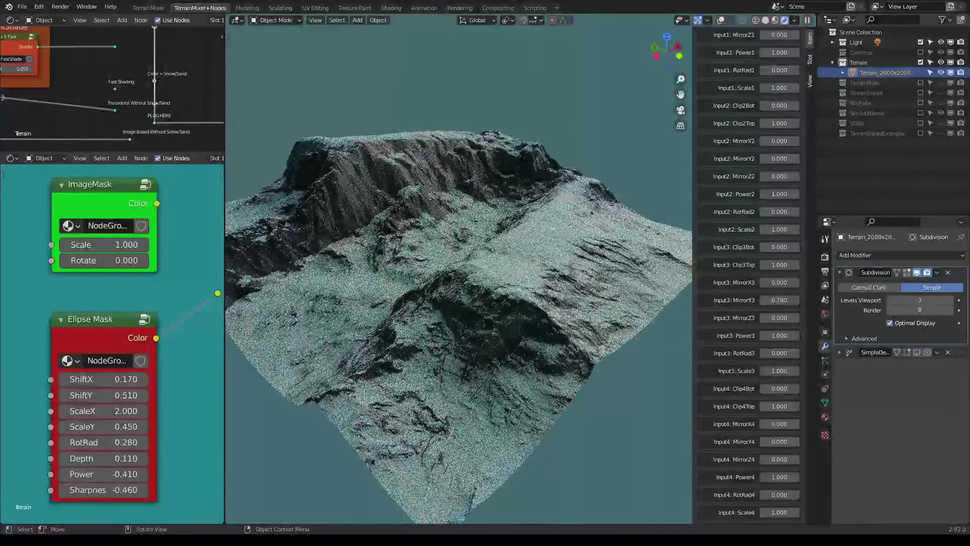